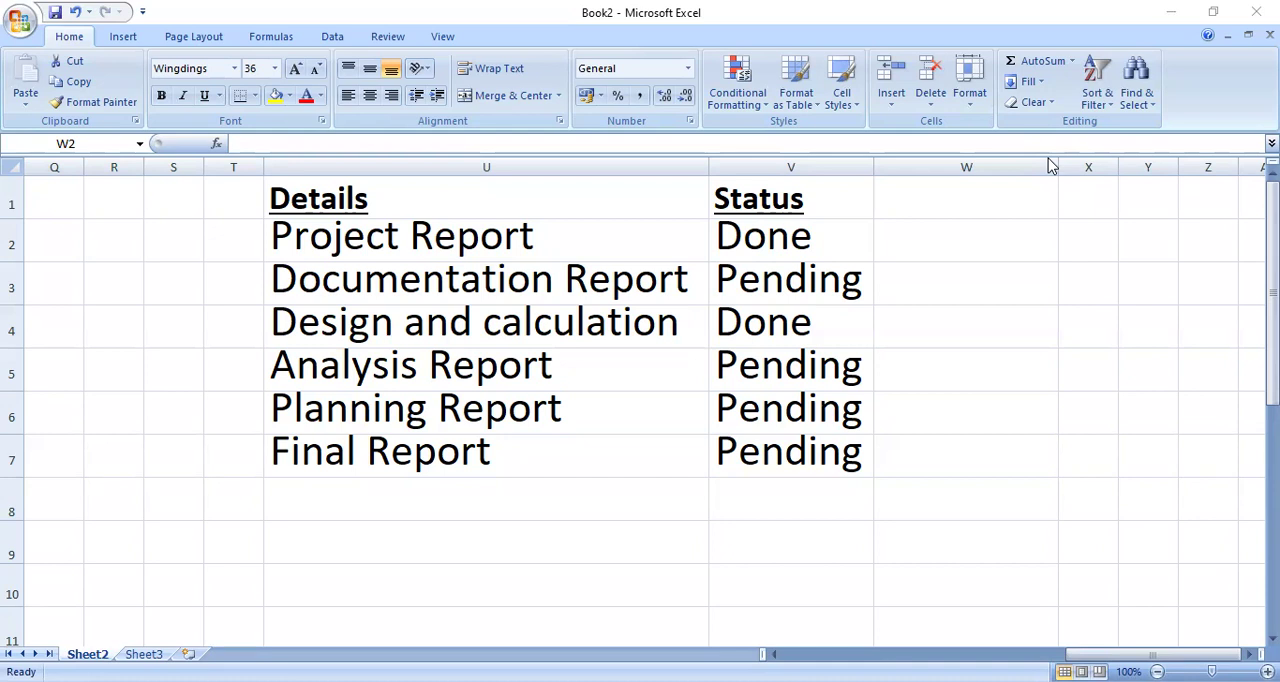
left_click(964, 245)
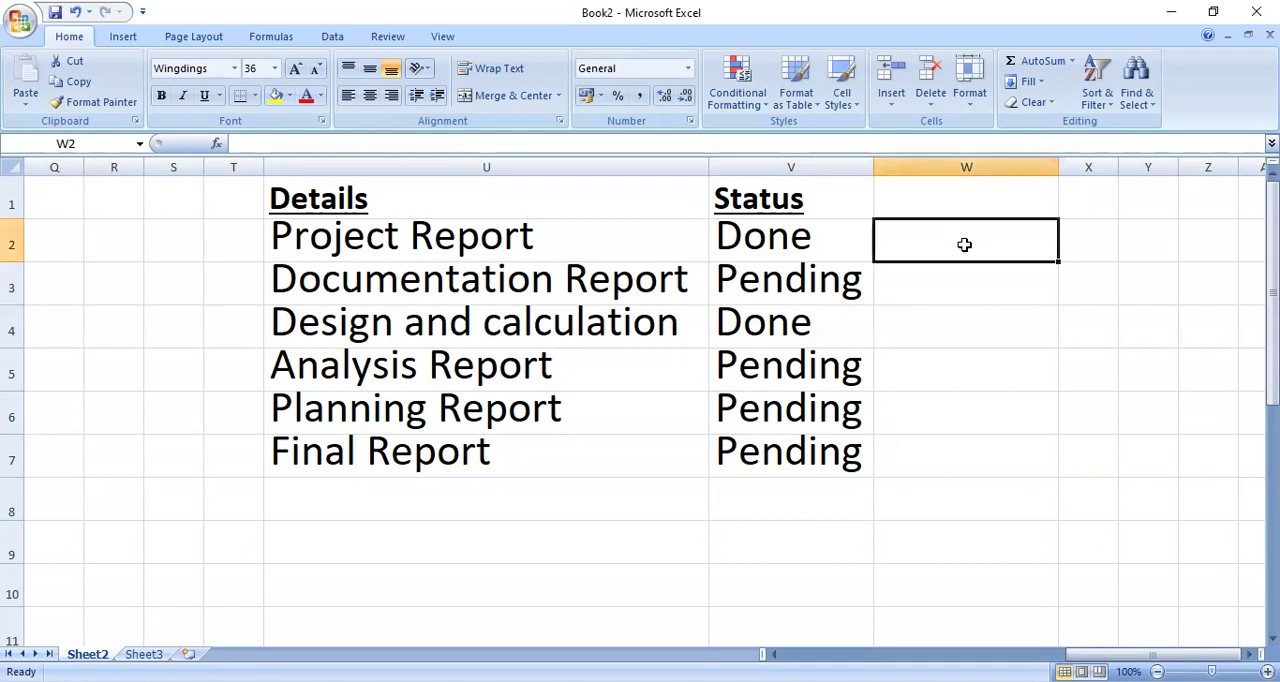
type("=")
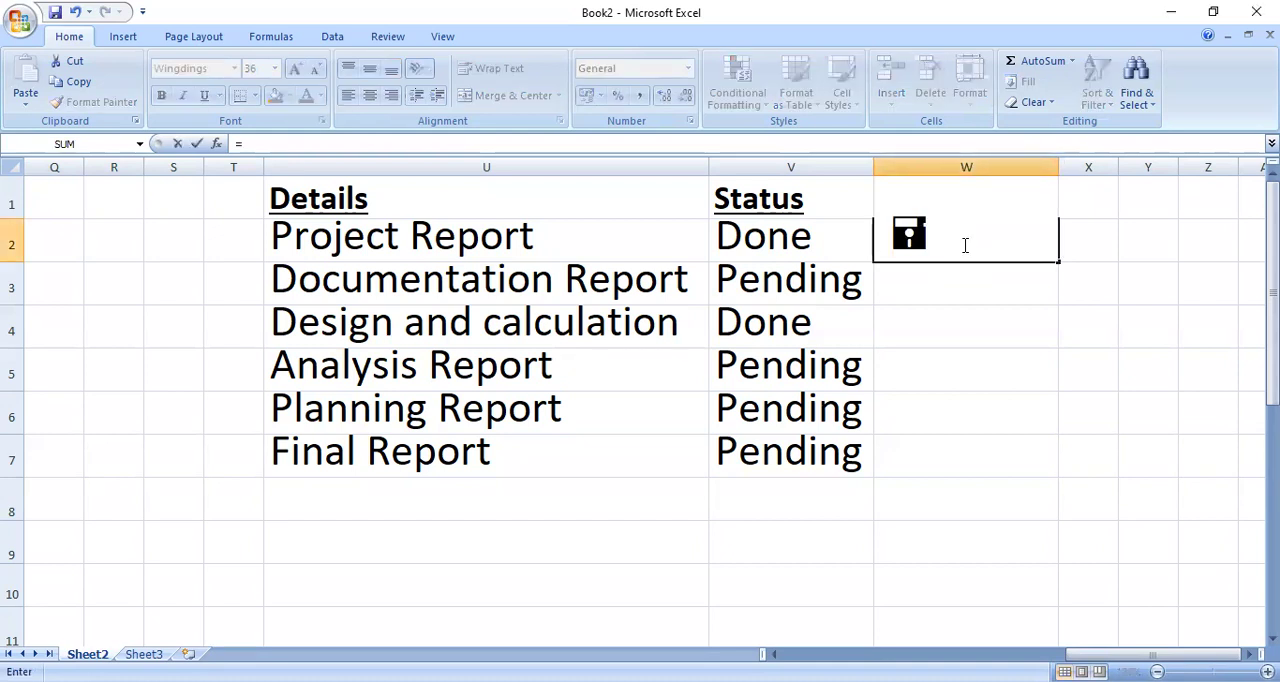
type("if")
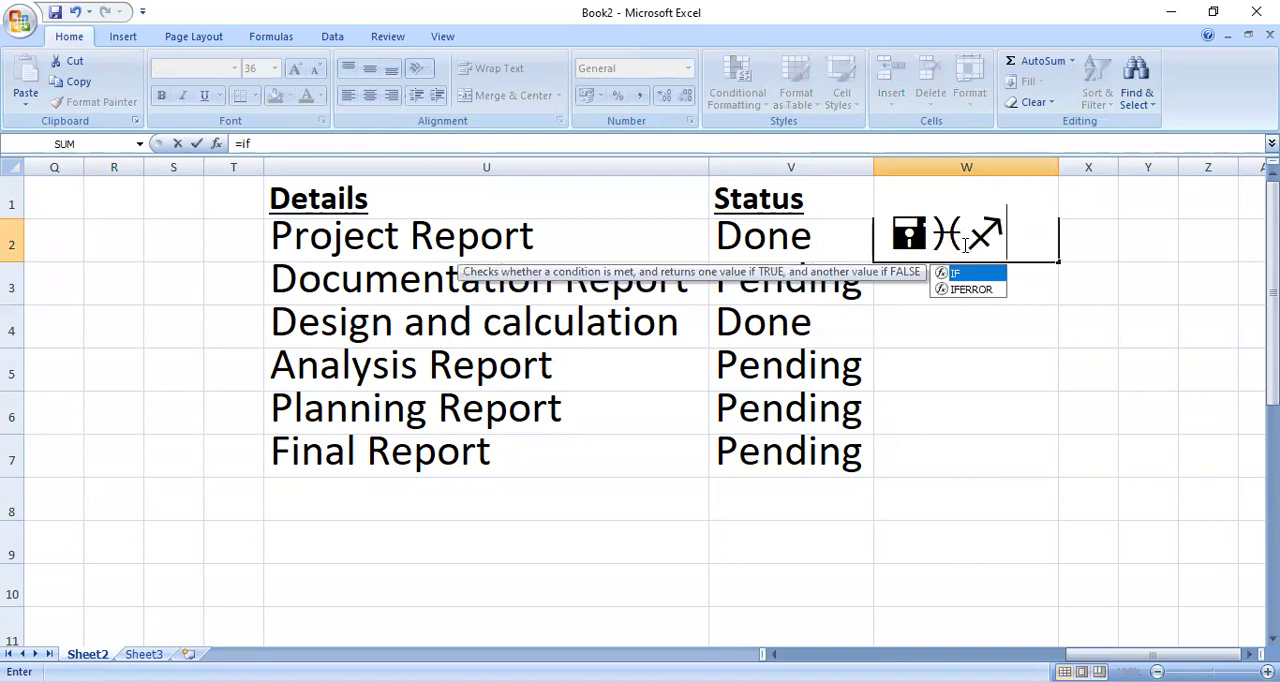
key("BackSpace")
key("BackSpace")
key("BackSpace")
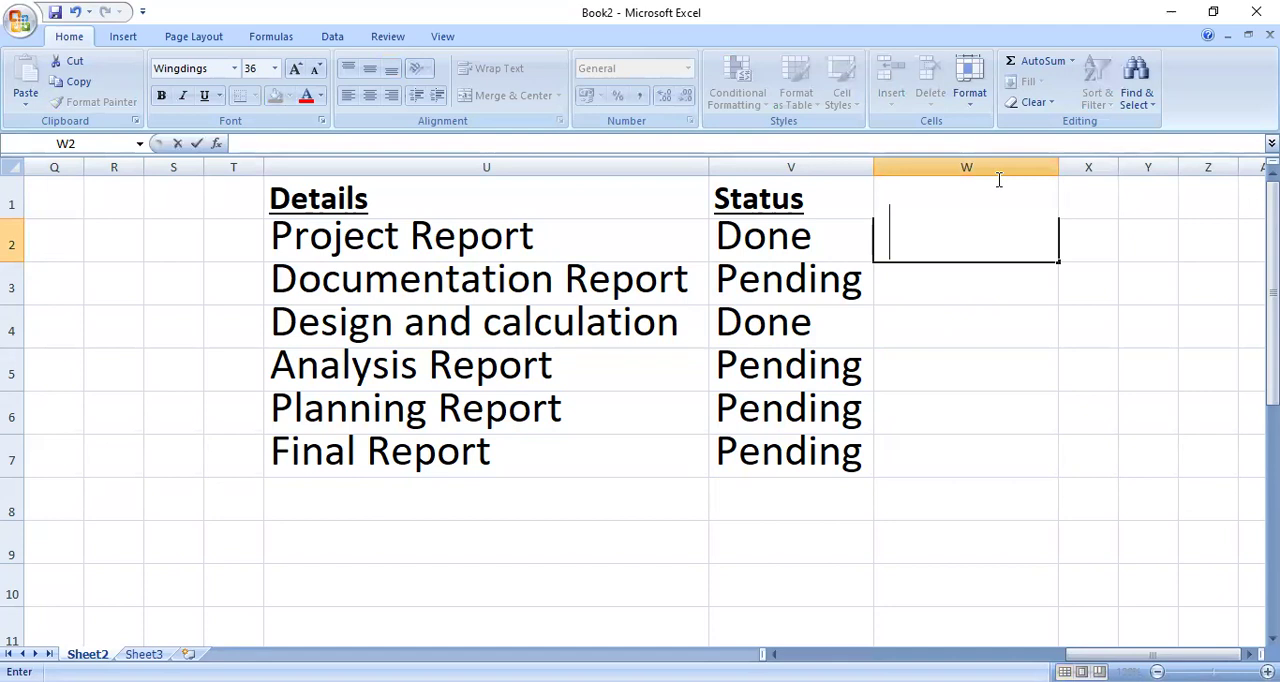
Step: Begin an IF formula in cell W2 whose logical test checks whether V2 equals "Done"
key("alt+Tab")
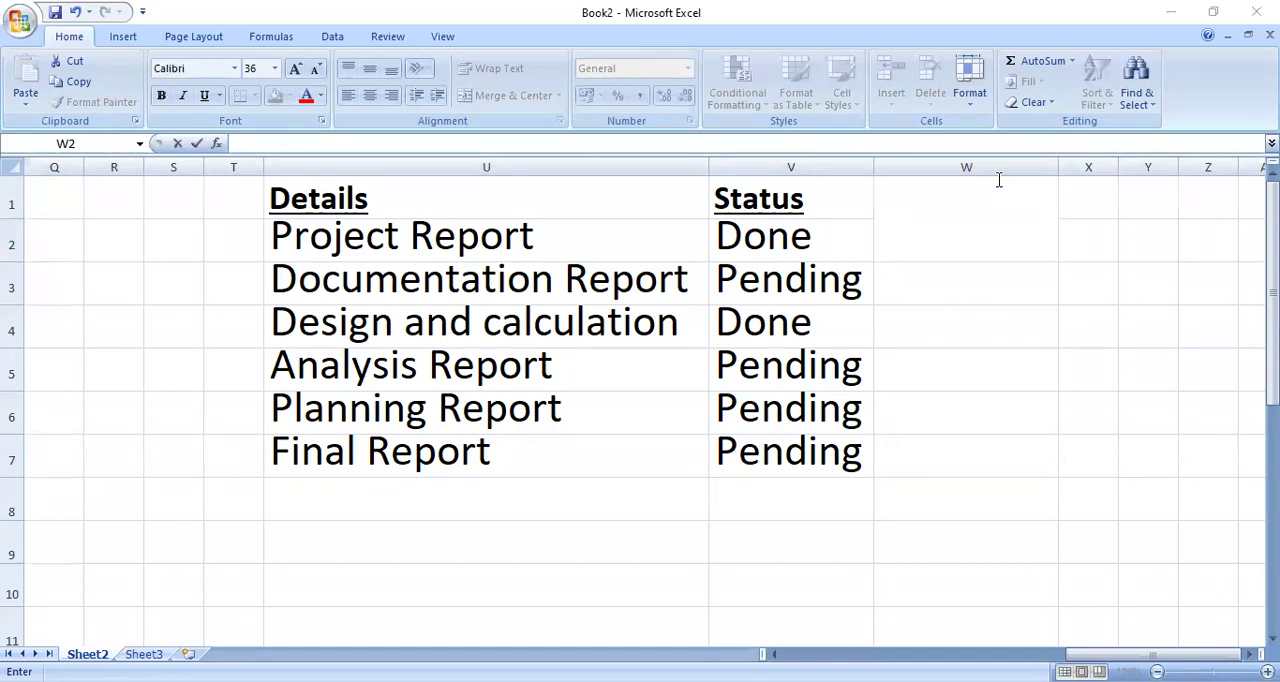
left_click(935, 243)
type("=i")
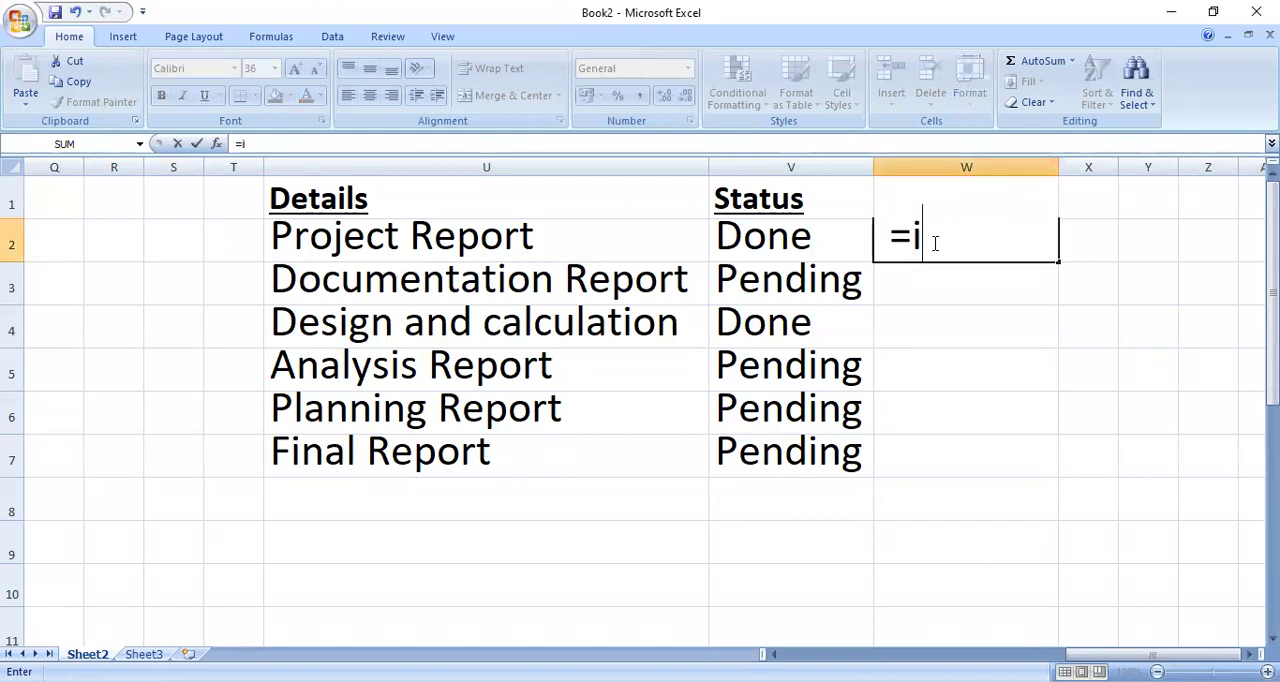
type("f(")
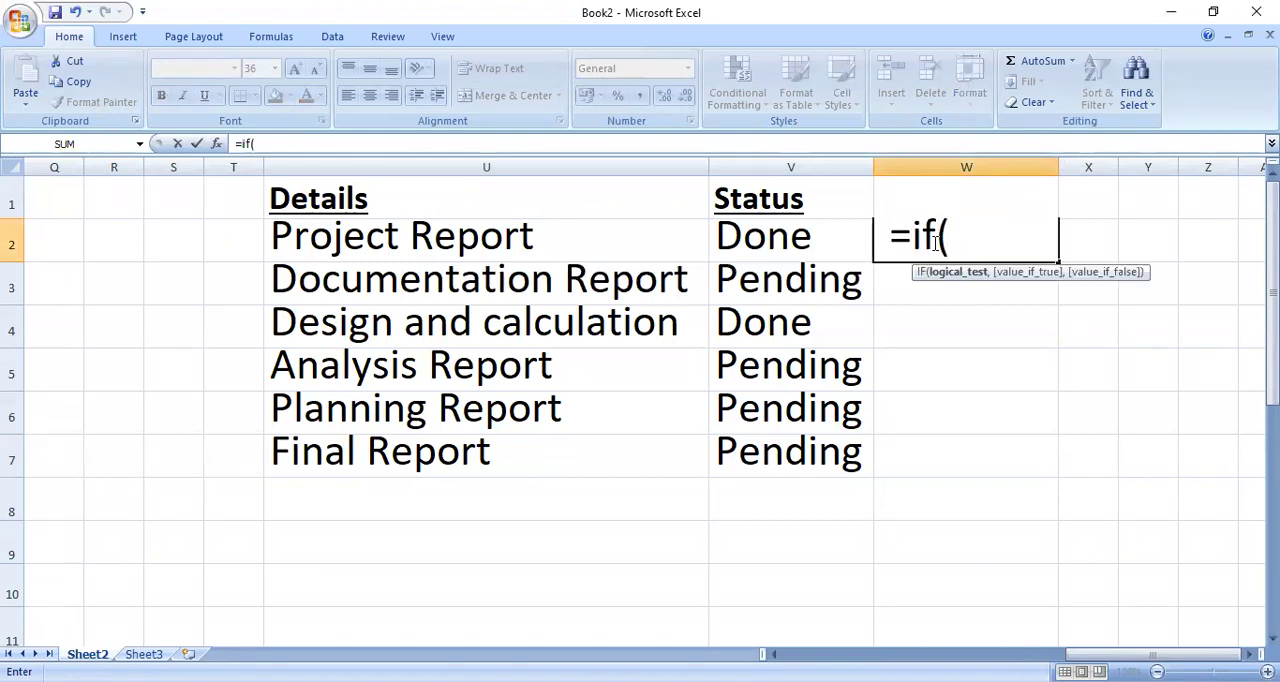
left_click(806, 240)
type("=\"Done")
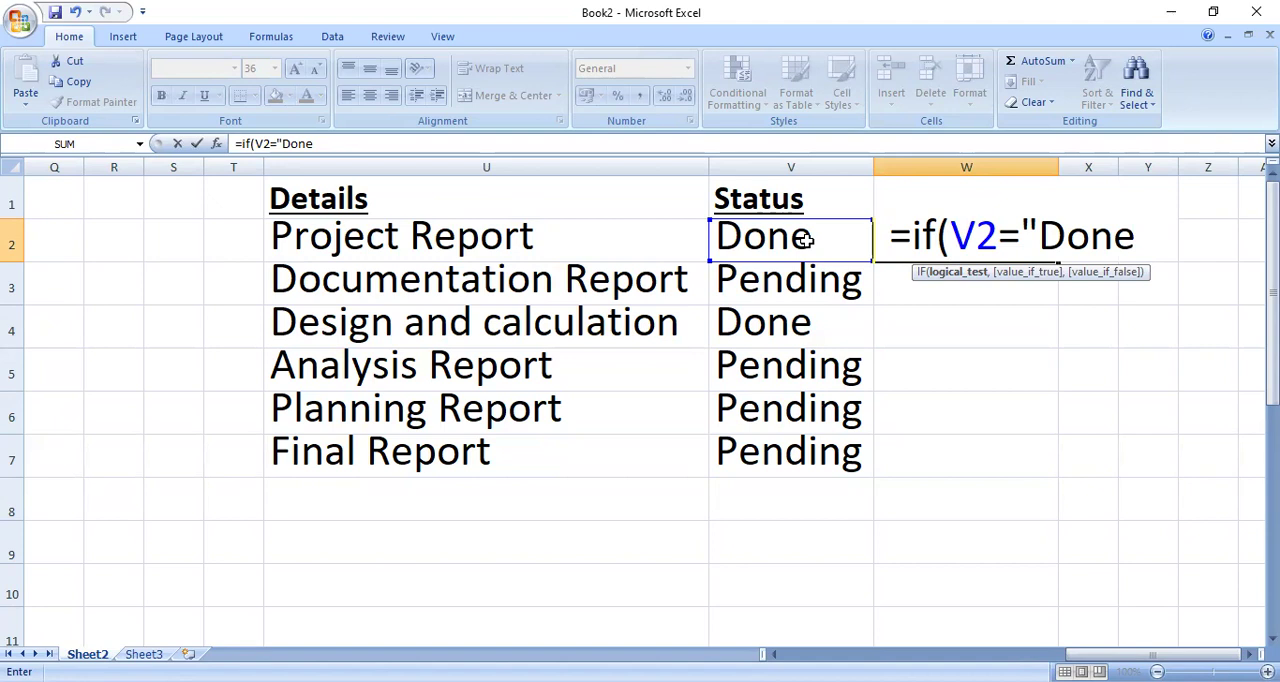
type("\"")
type(",")
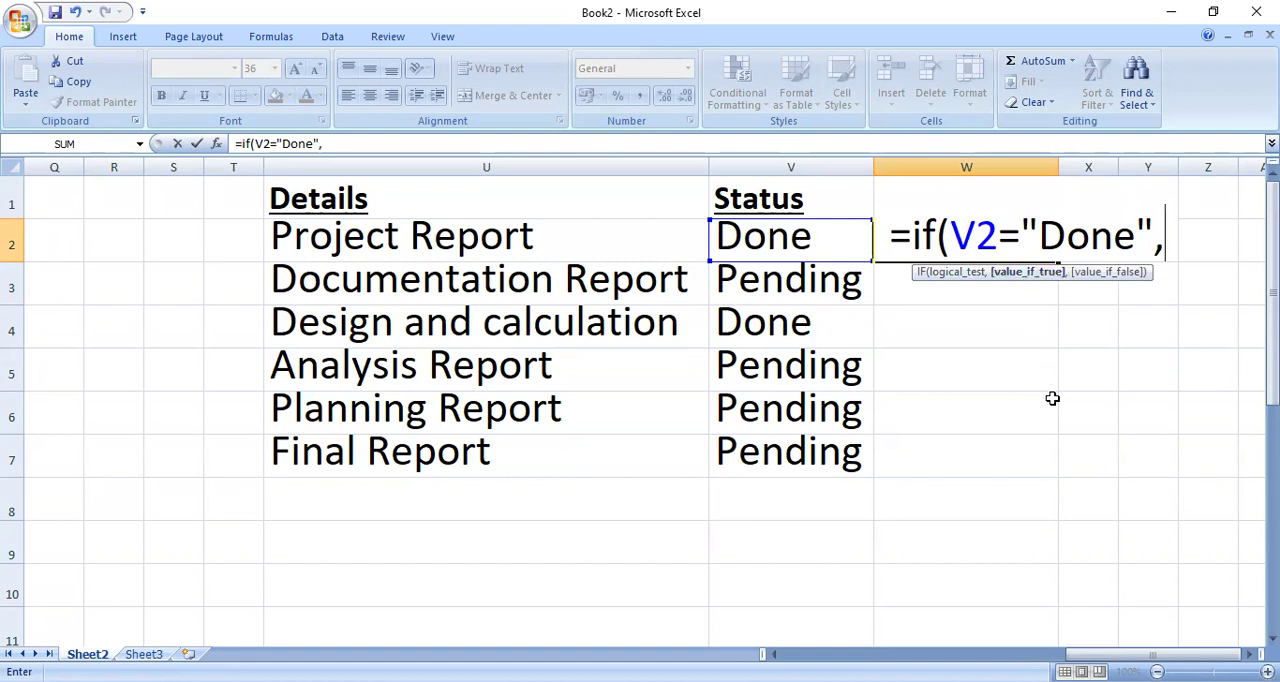
Step: Add CHAR(252) as the value if true in the IF formula in W2
type("CHAR")
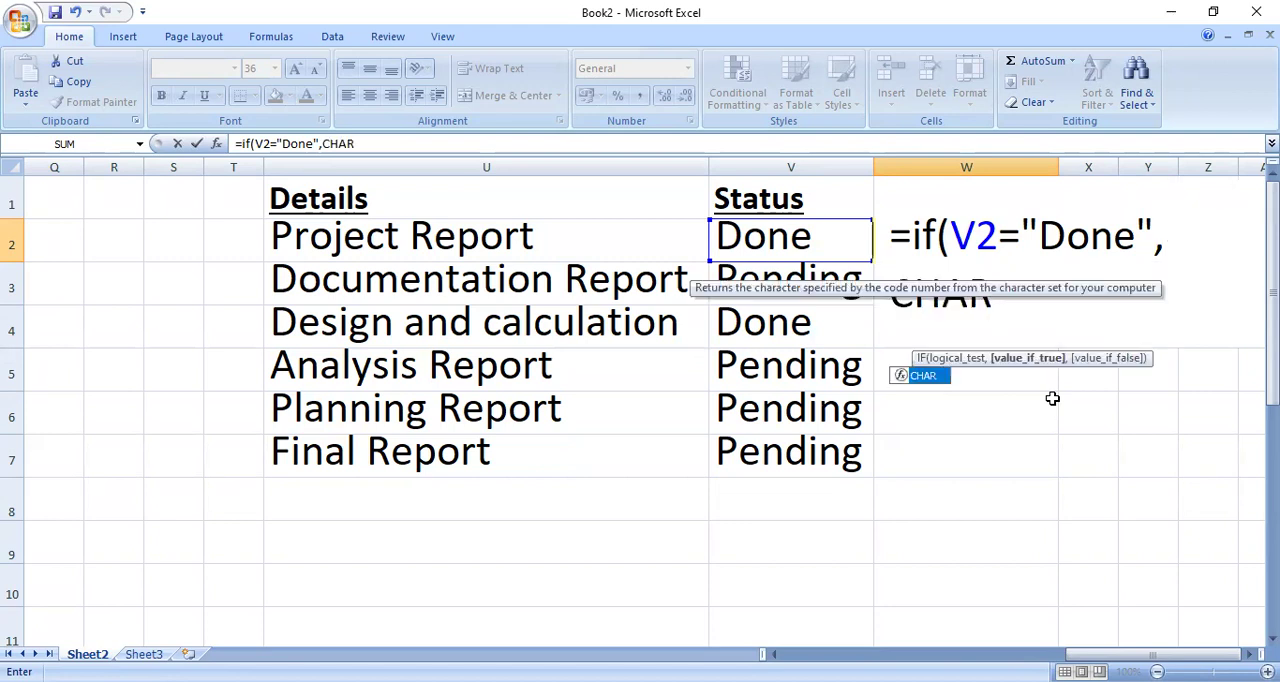
type("(252")
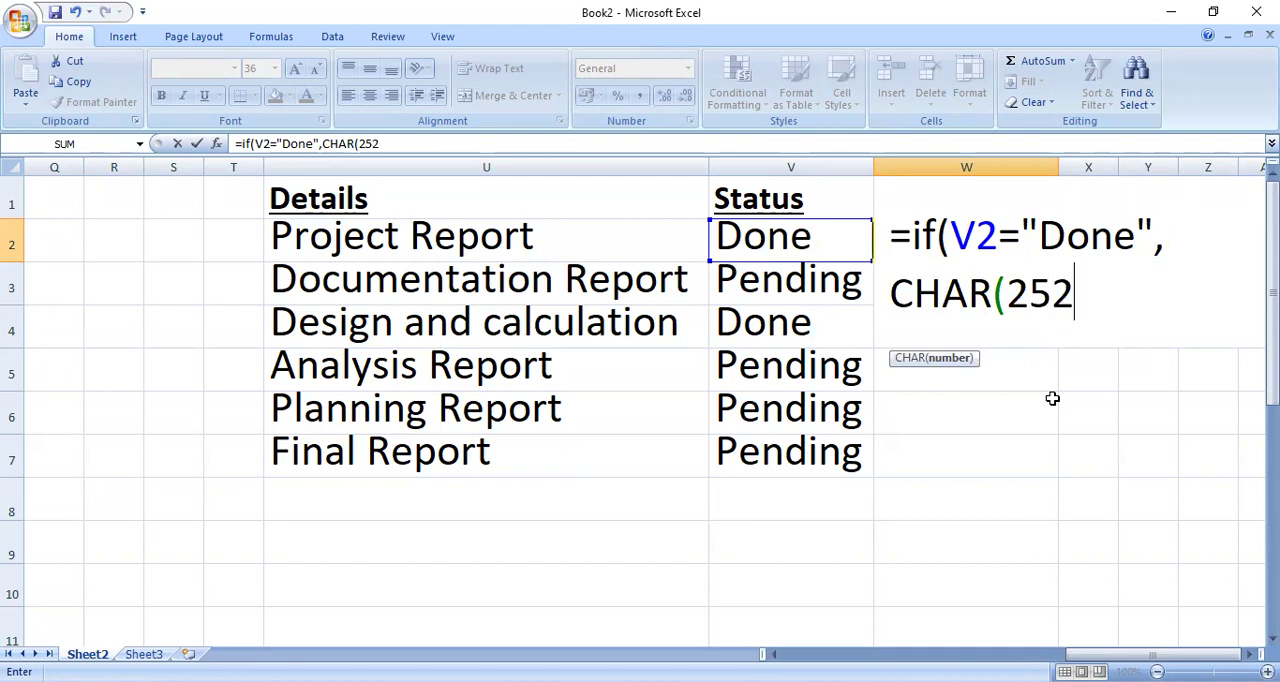
type(")")
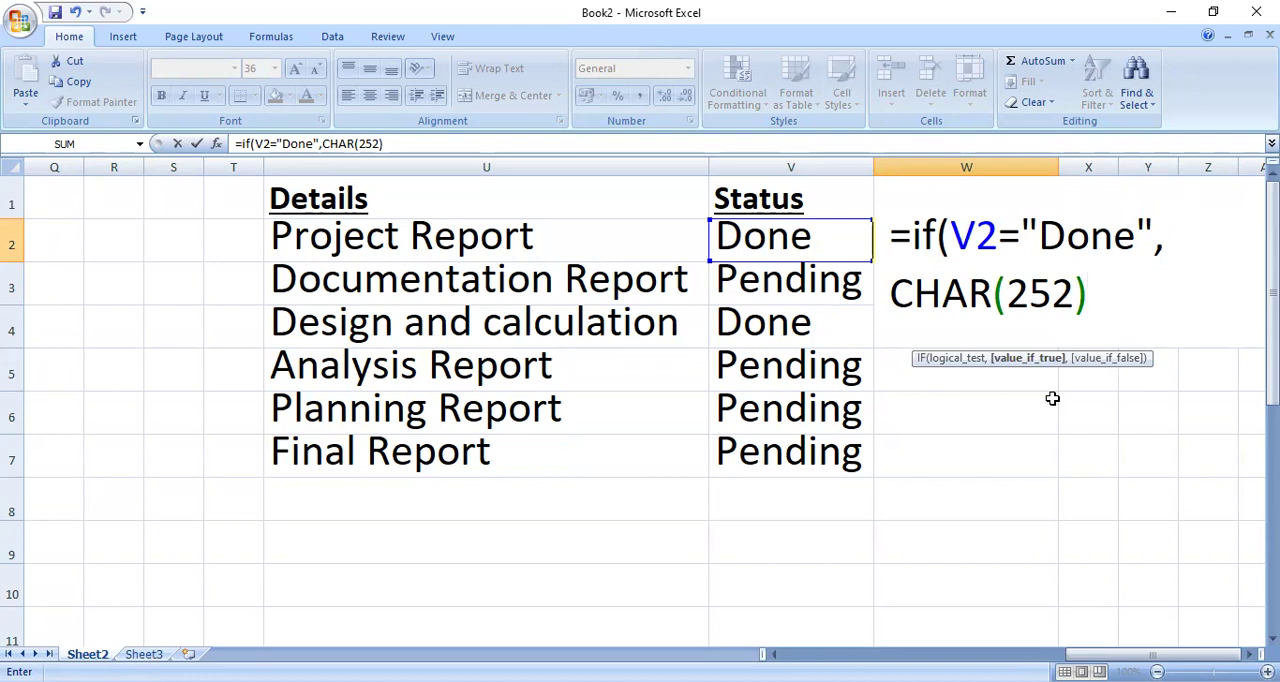
type(",")
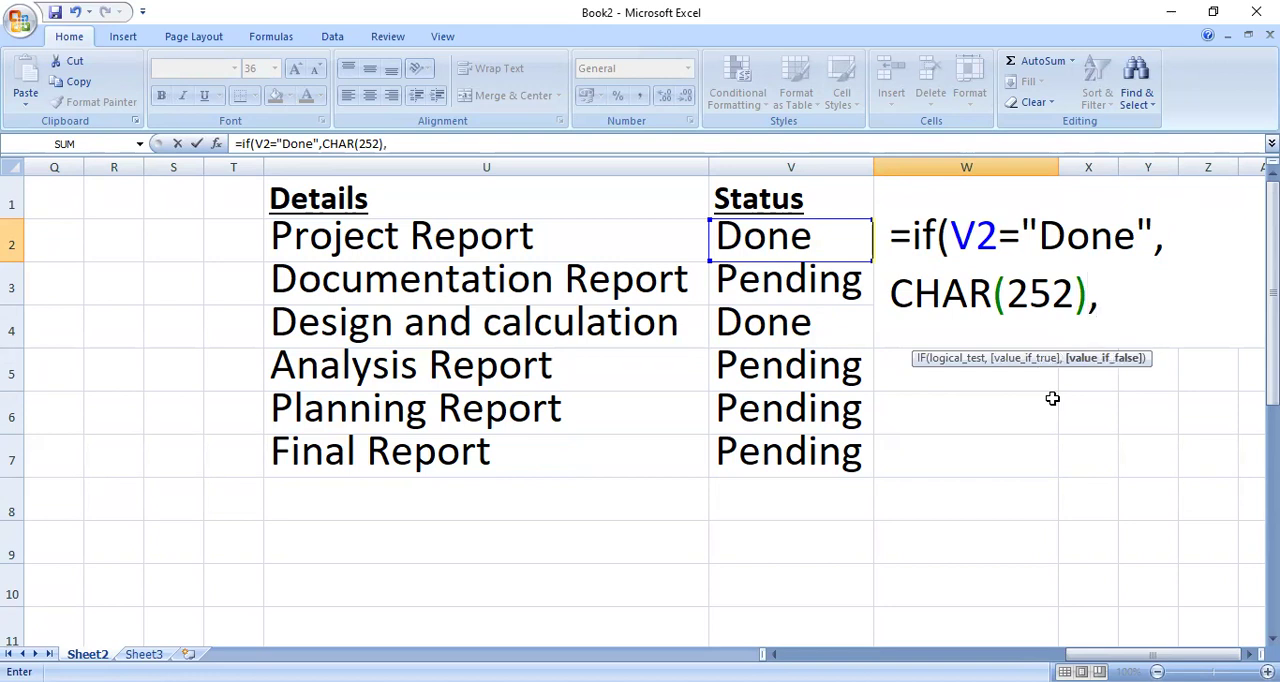
type("CHAR")
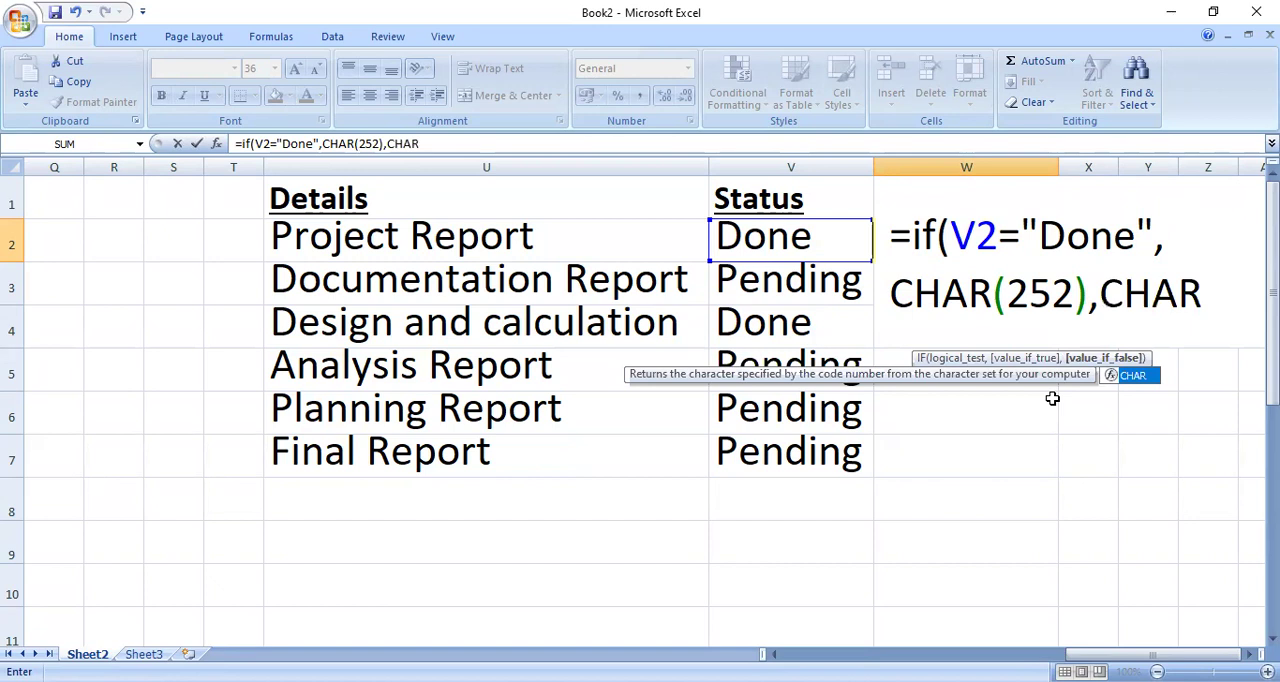
type("(251)")
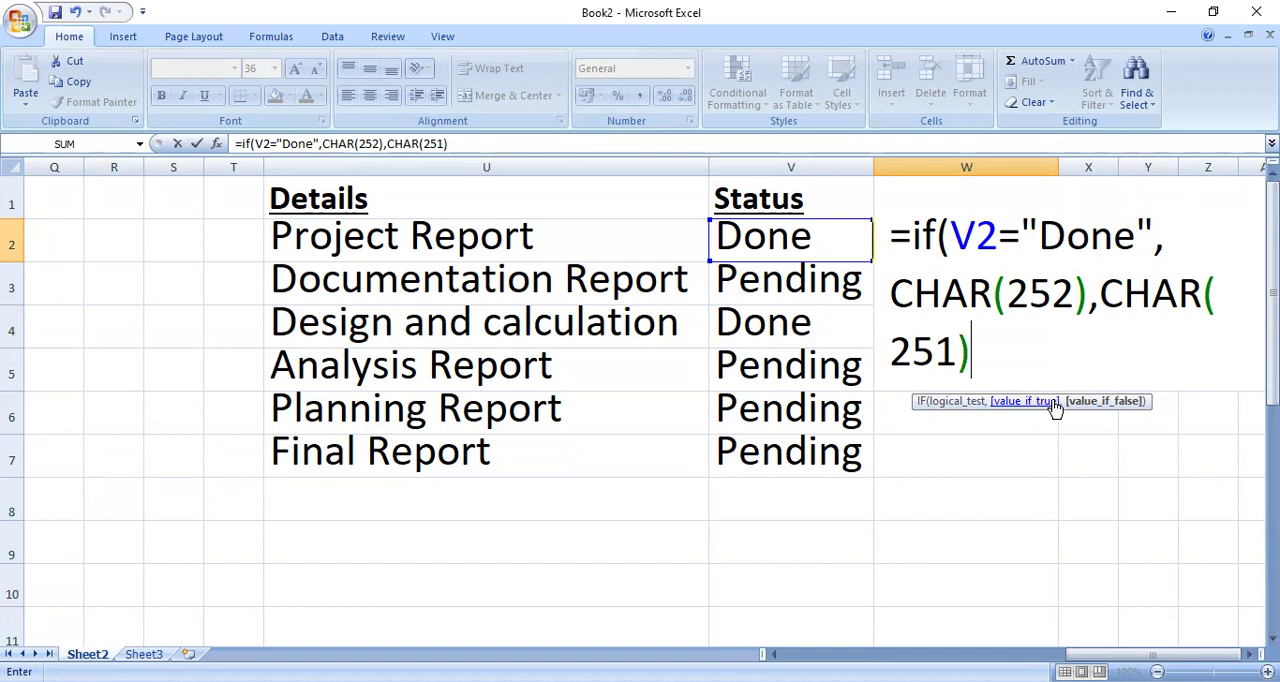
Step: Add CHAR(251) as the value if false and enter the completed IF formula in W2
type(")")
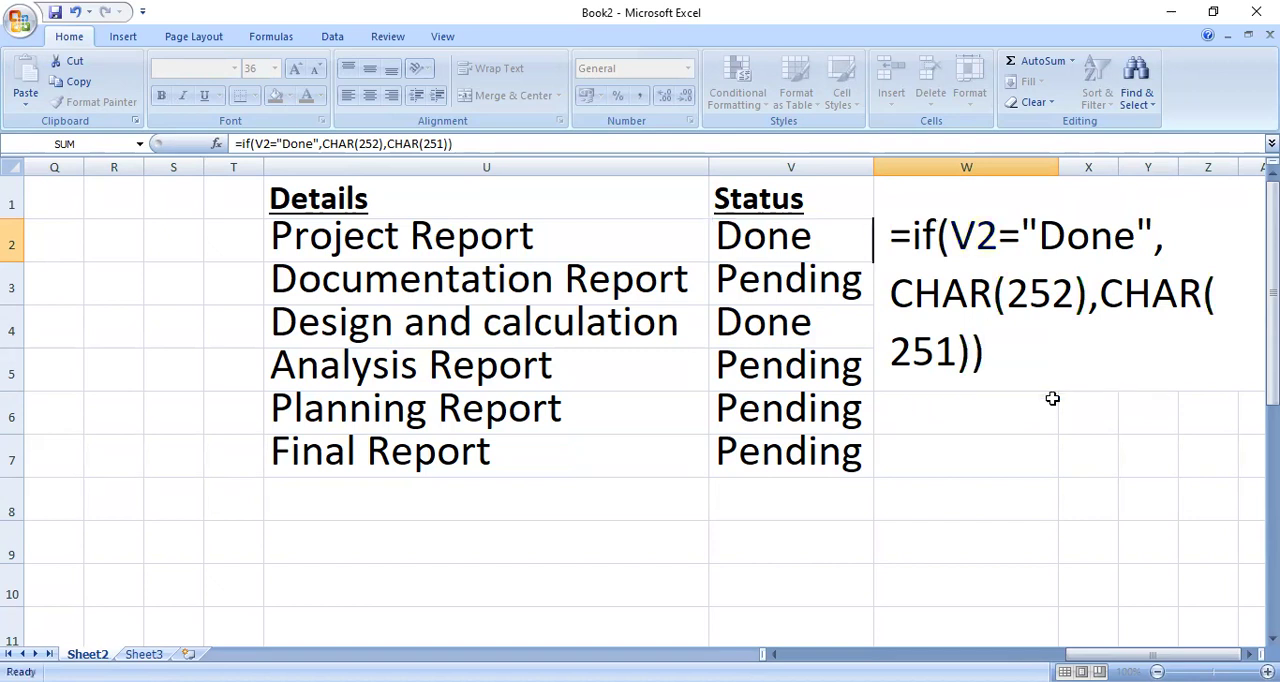
key("Return")
Step: Apply the Wingdings font to cell W2 and fill its formula down through W7
key("Up")
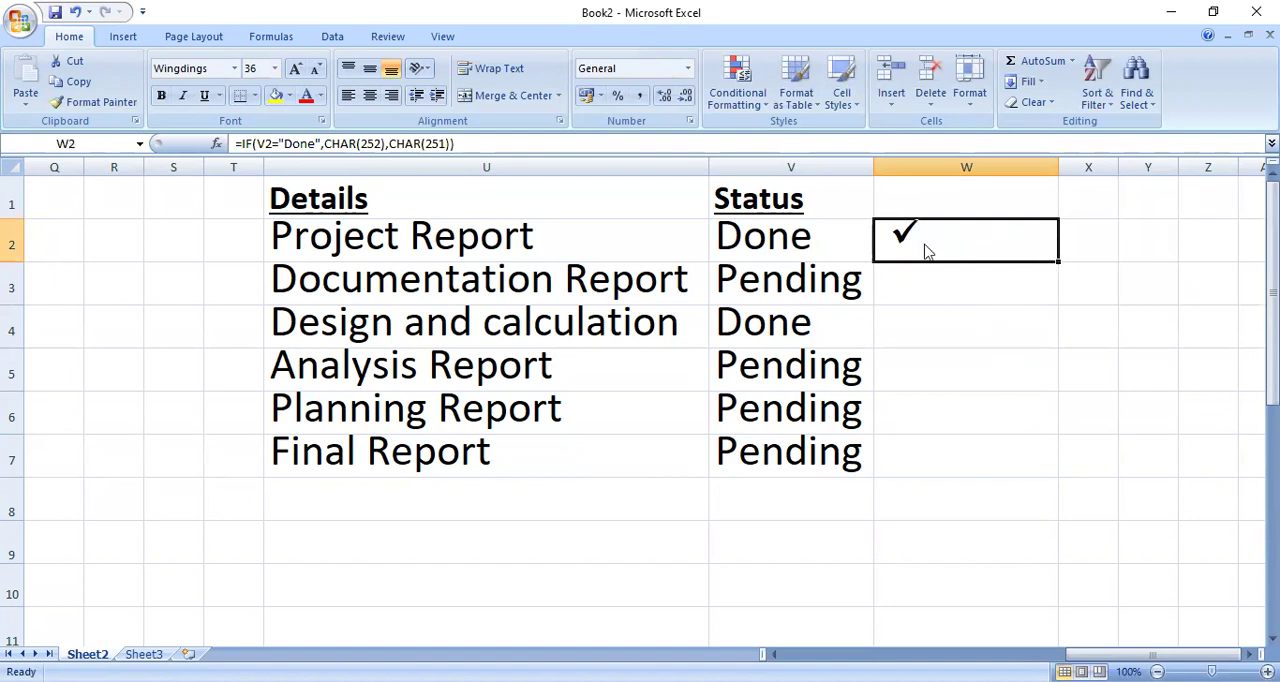
left_click(235, 69)
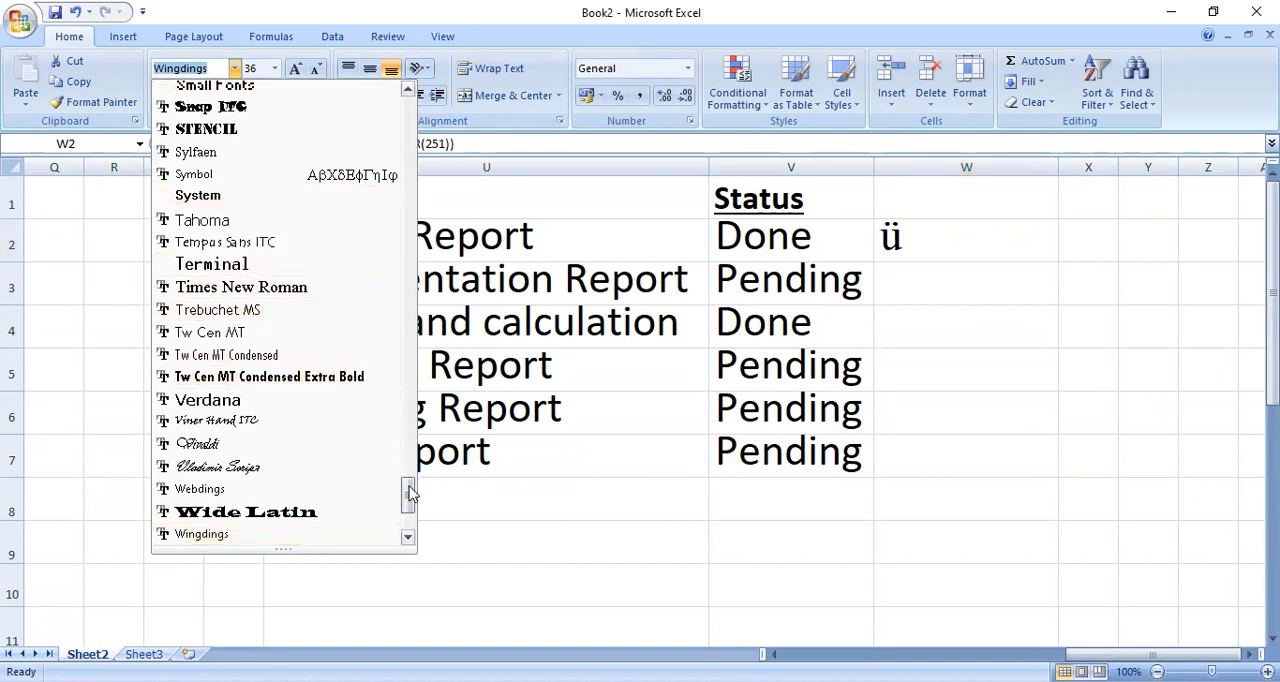
left_click(253, 533)
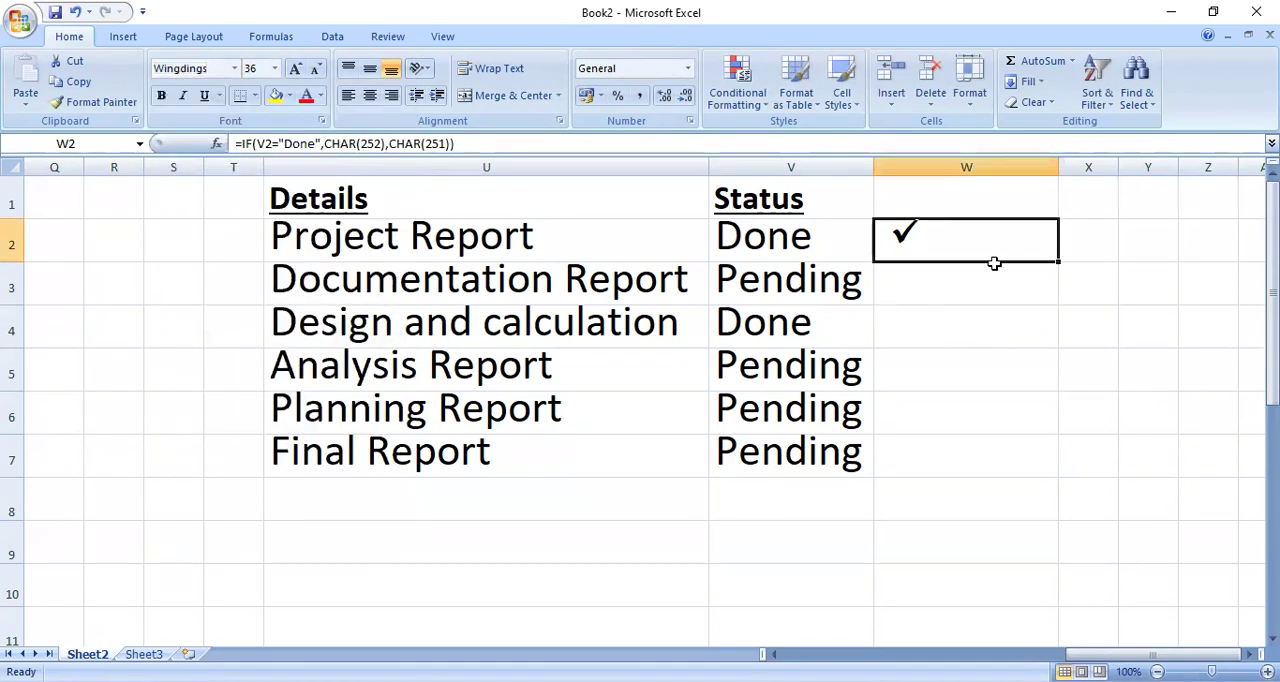
left_click_drag(1060, 264, 1044, 475)
Step: Check the filled formula in W4 and the font applied to the range W2:W7
left_click(990, 327)
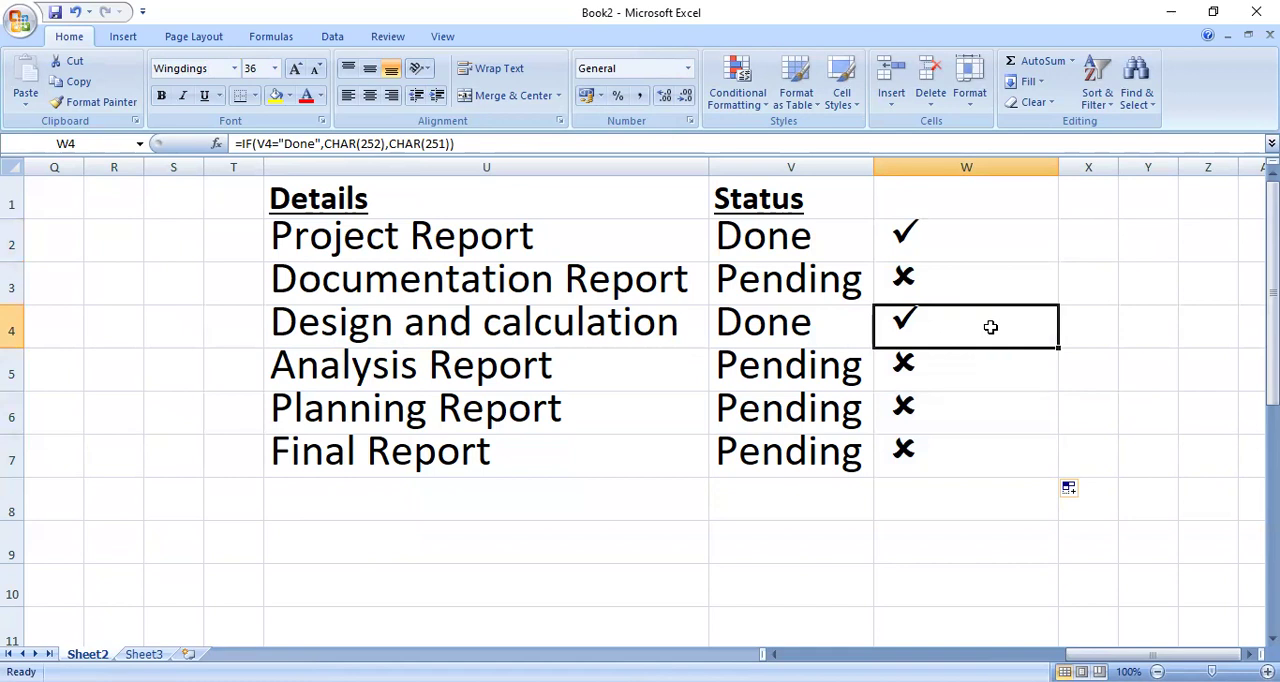
left_click_drag(951, 237, 974, 456)
left_click(236, 72)
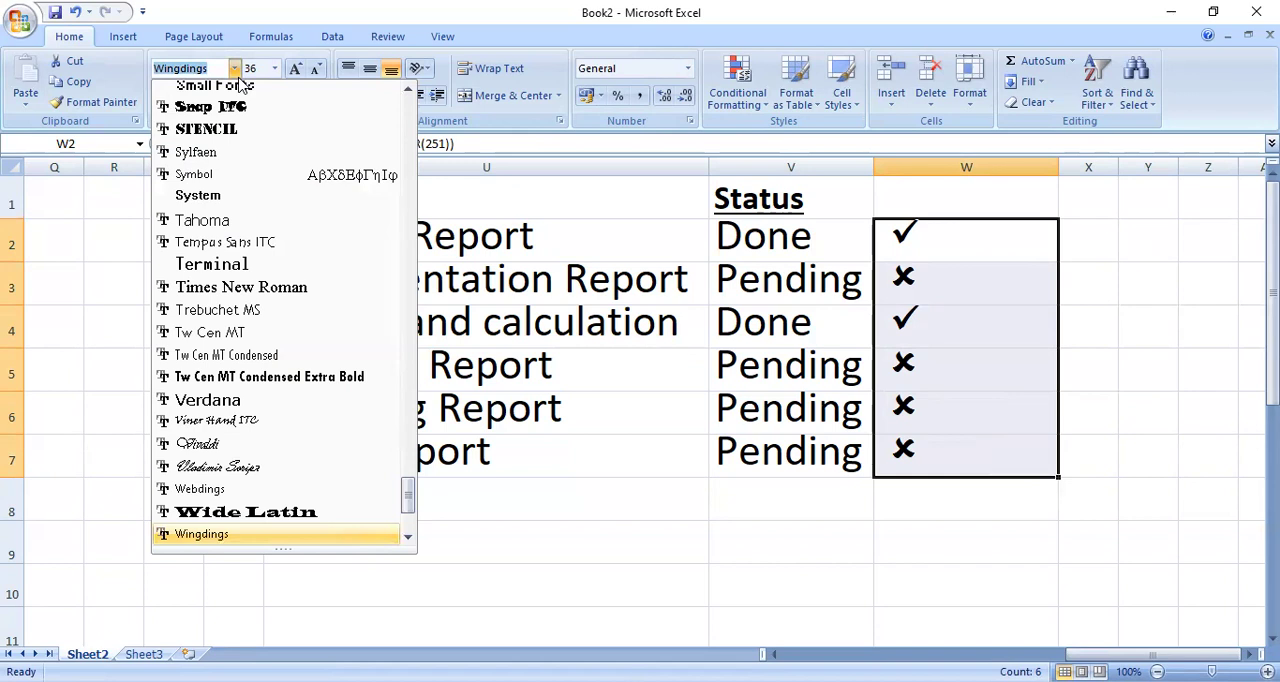
left_click(942, 271)
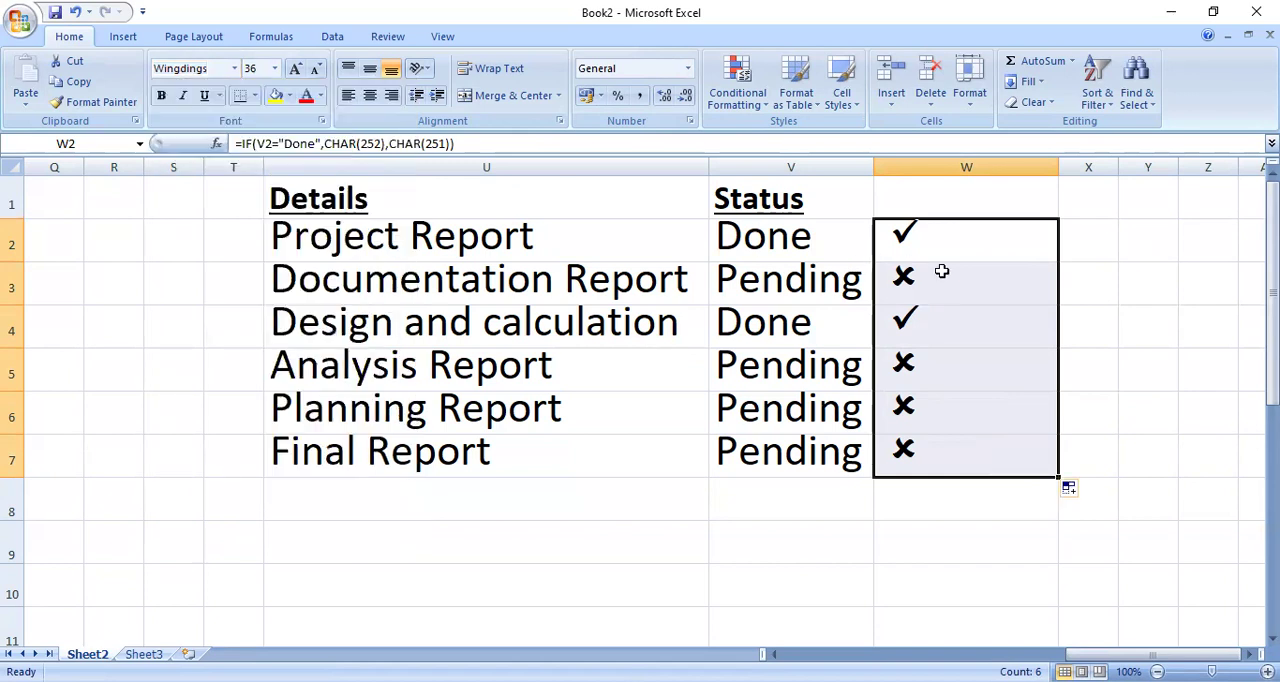